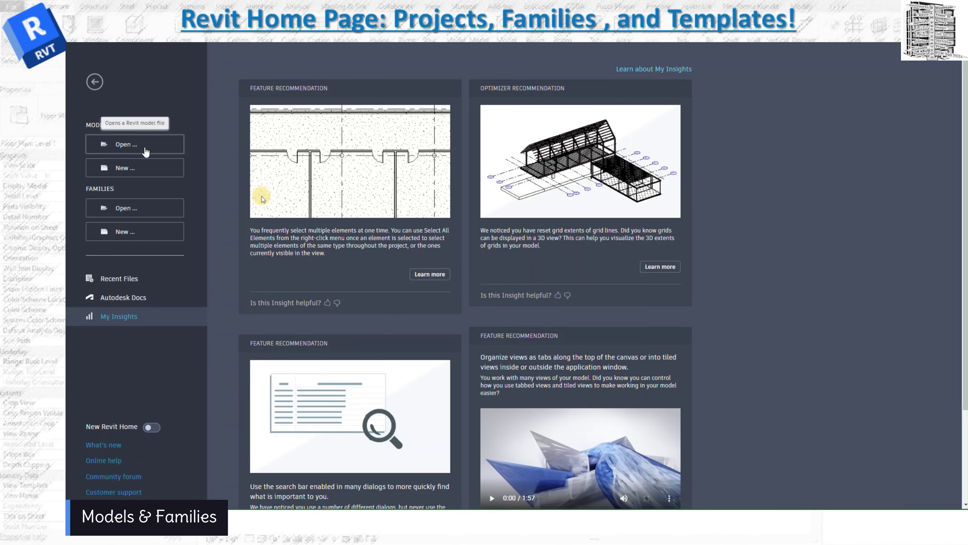
Bring up the Open model dialog and keep All Supported Files (*.rvt, *.rfa, *.rte) as the file type
click(146, 152)
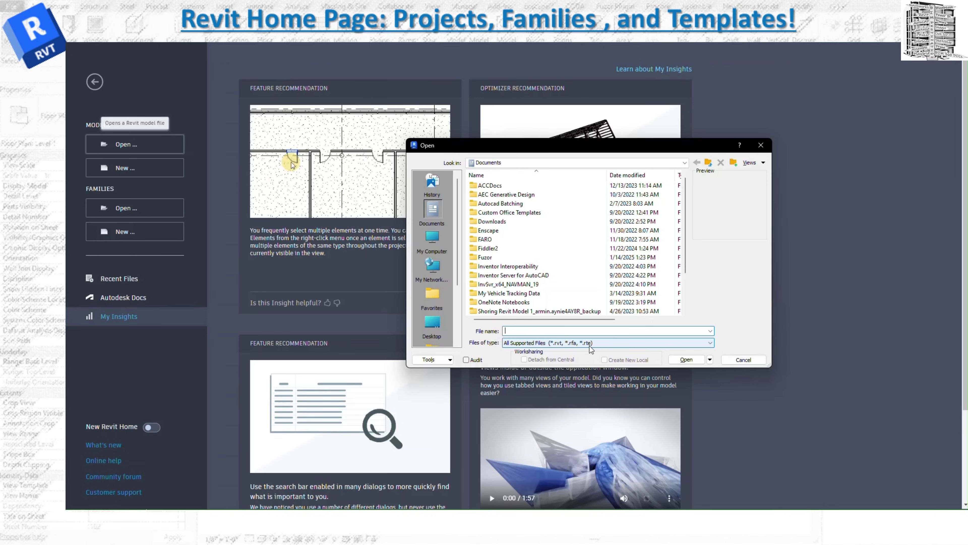
click(589, 345)
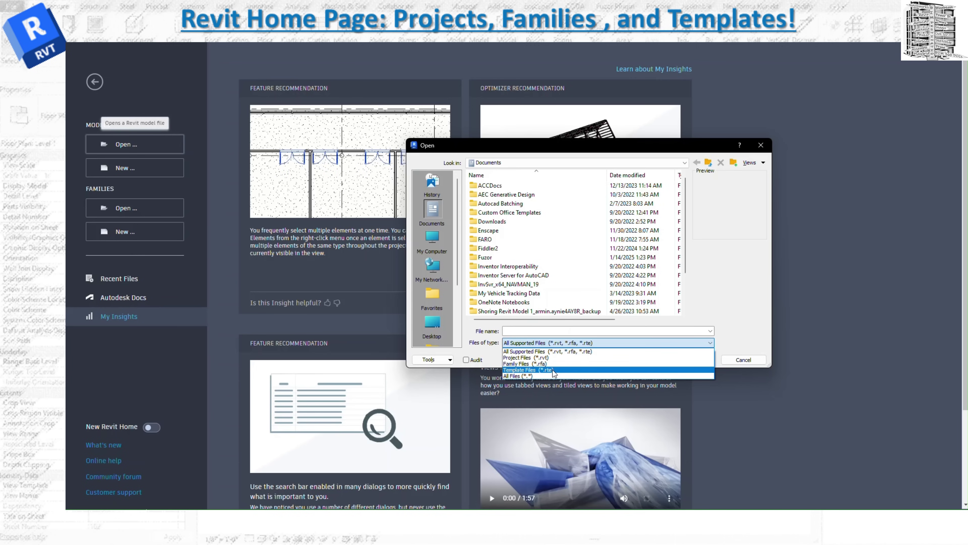
click(745, 360)
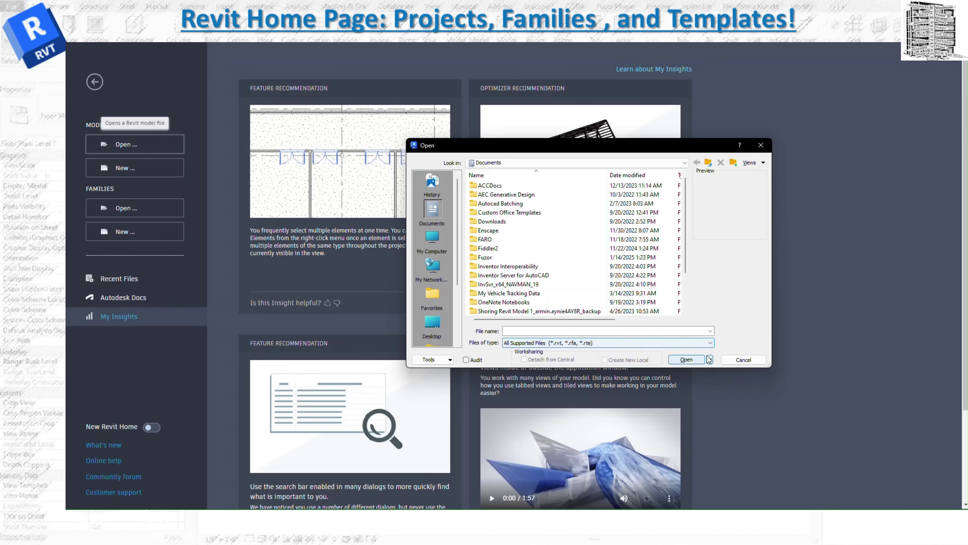
Cancel the Open dialog, then review the New Project template list and Project template option without creating anything
click(744, 359)
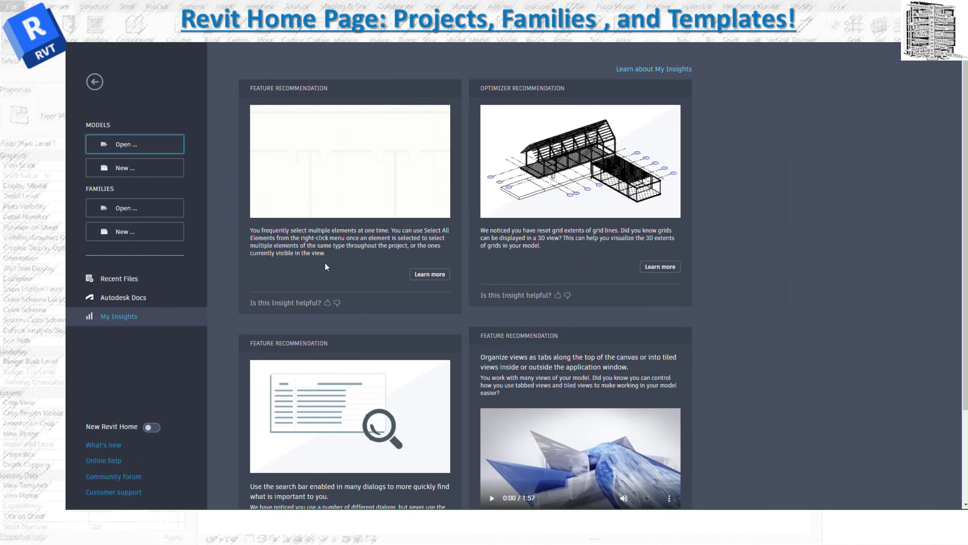
click(125, 170)
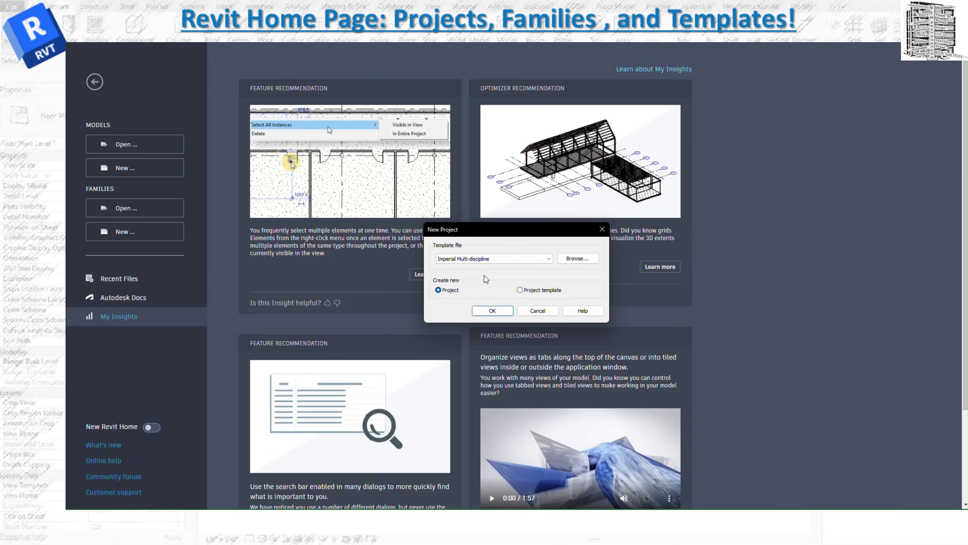
click(479, 262)
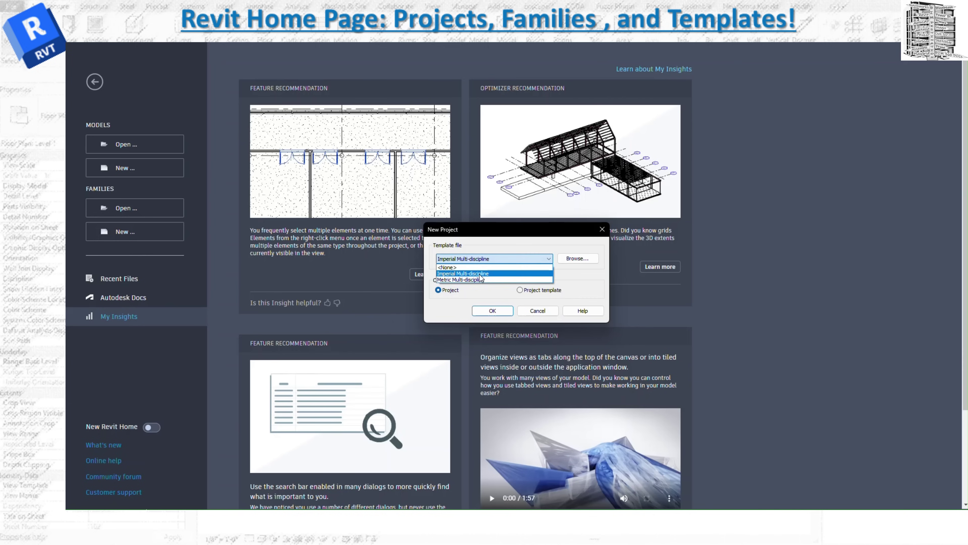
click(455, 301)
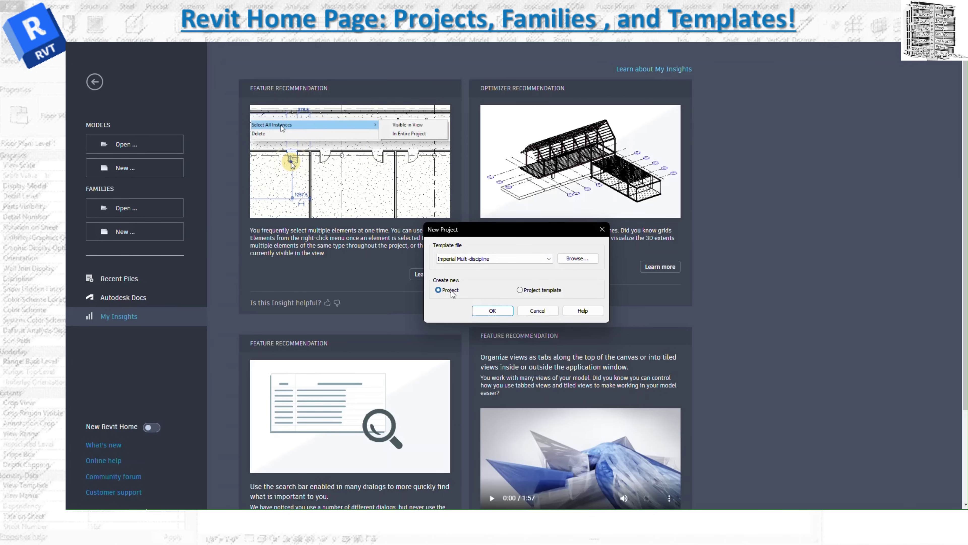
click(520, 291)
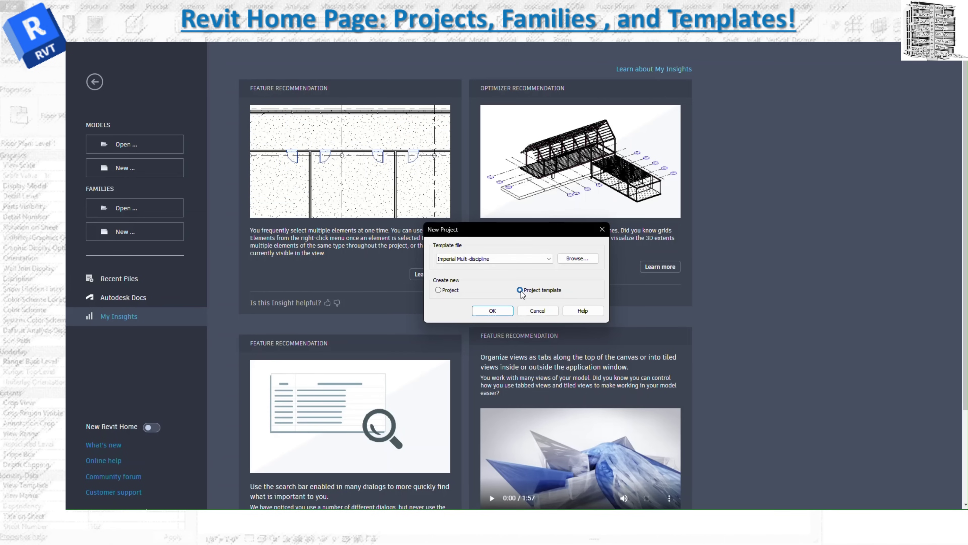
click(602, 230)
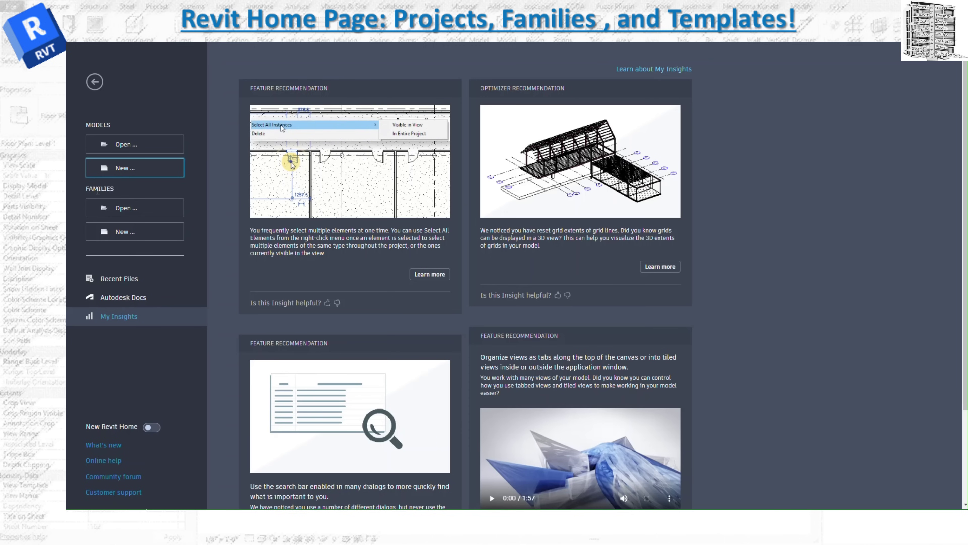
Browse the English-Imperial family templates and the Titleblocks folder, then close the template picker unused
click(126, 231)
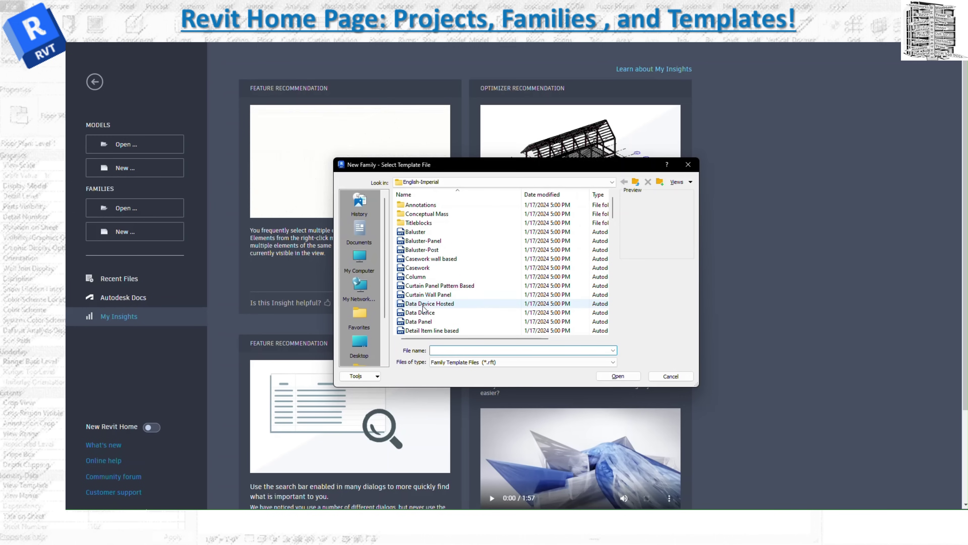
scroll(425, 308, down, 3)
scroll(425, 308, down, 2)
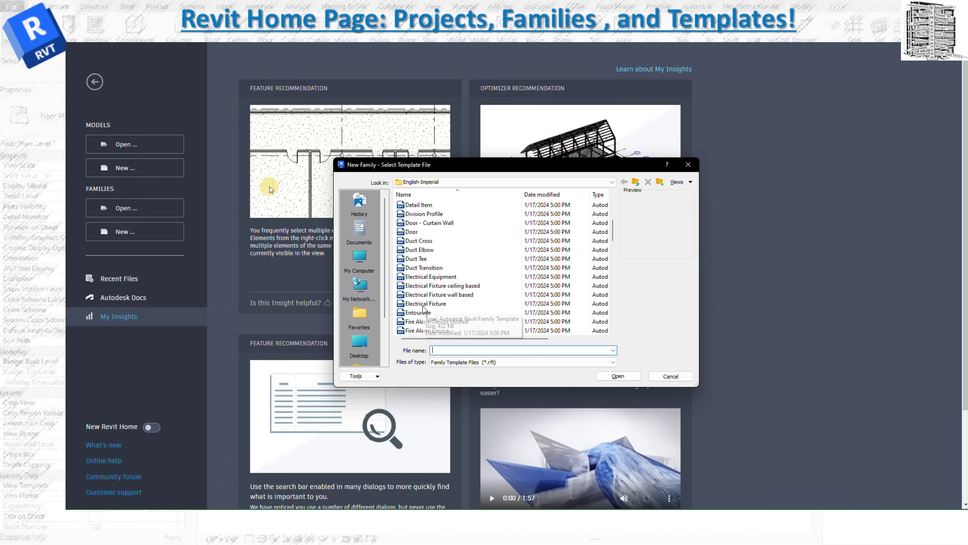
scroll(419, 297, up, 2)
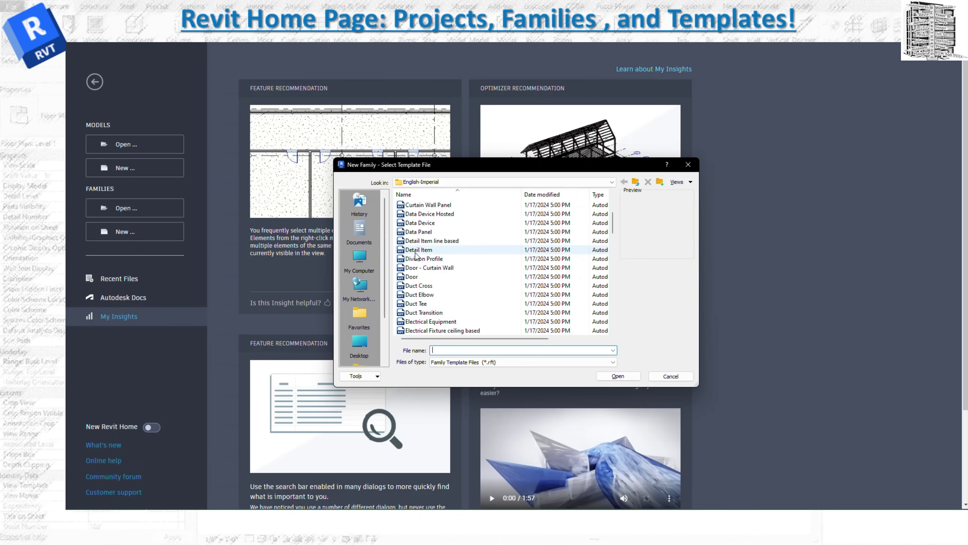
scroll(431, 309, down, 3)
scroll(432, 311, up, 6)
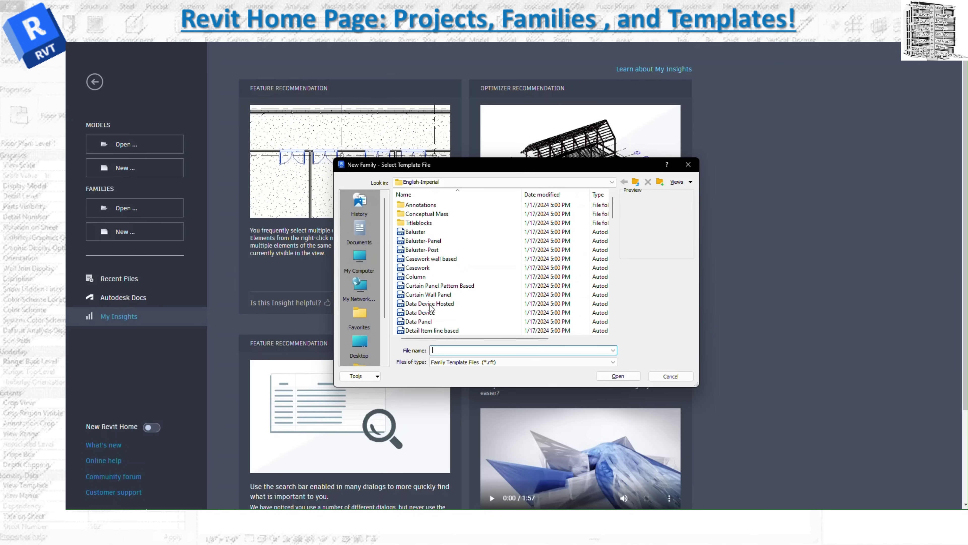
double_click(421, 222)
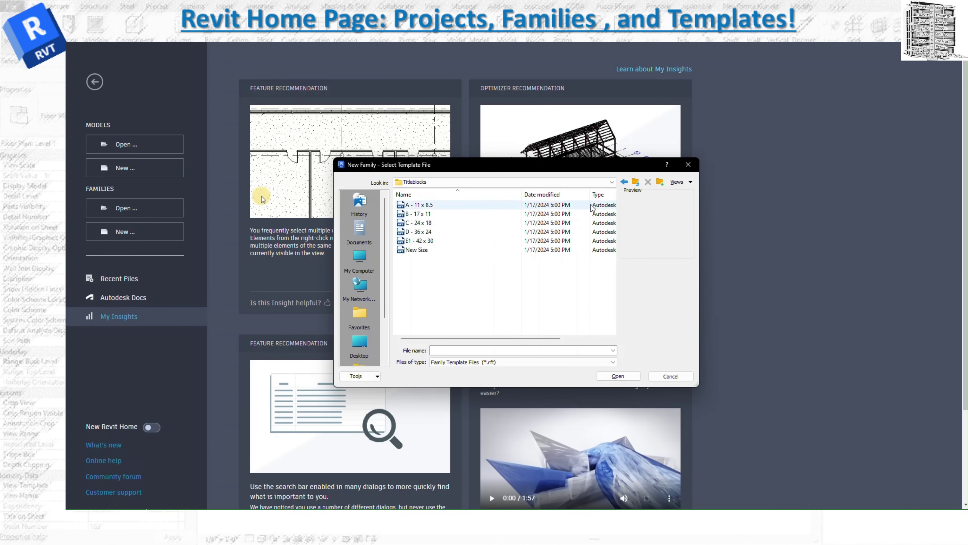
click(636, 182)
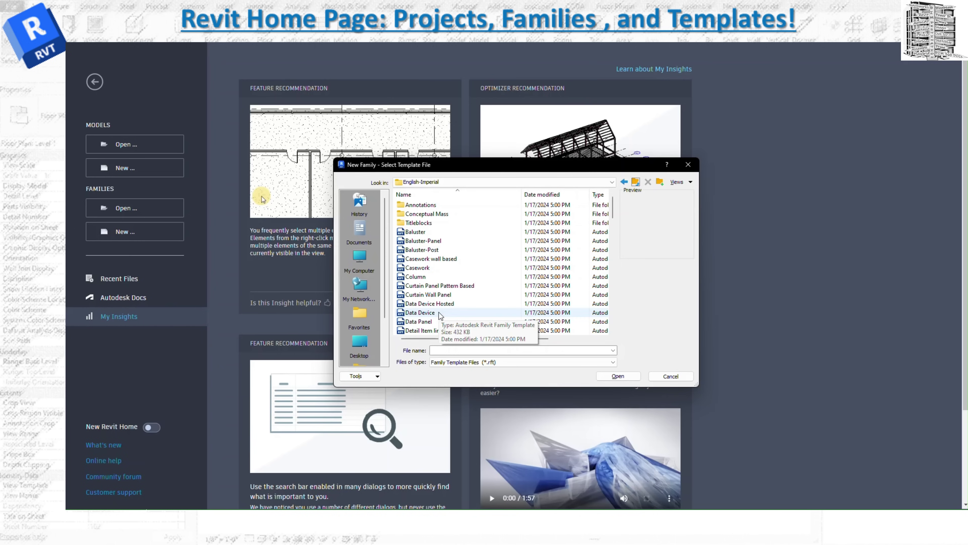
click(688, 164)
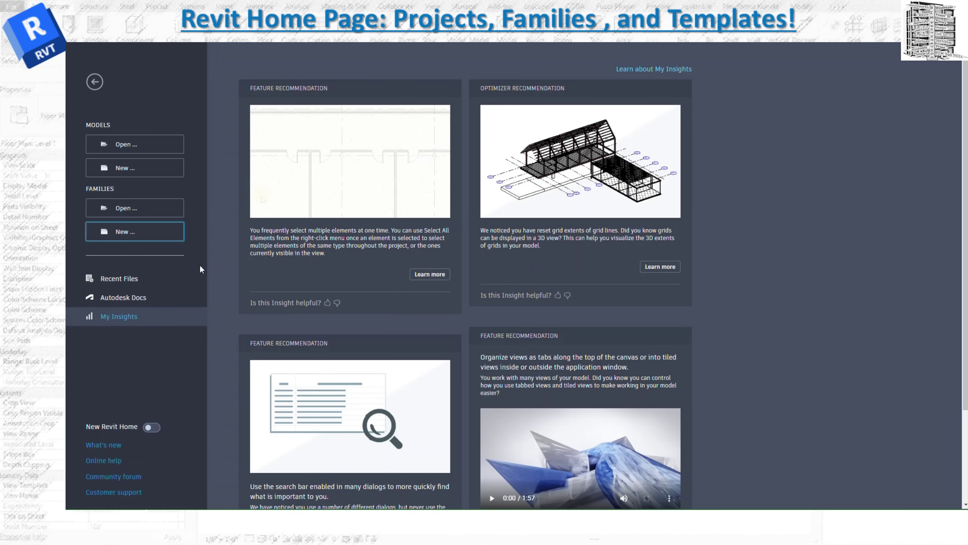
Show Recent Files, then switch to Autodesk Docs with its For the Field and Project Files folders
click(126, 285)
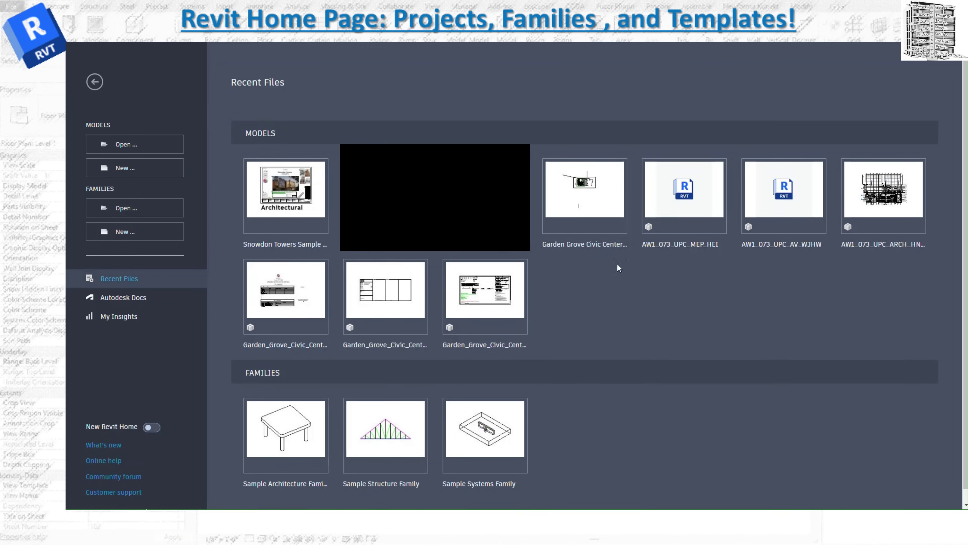
click(142, 300)
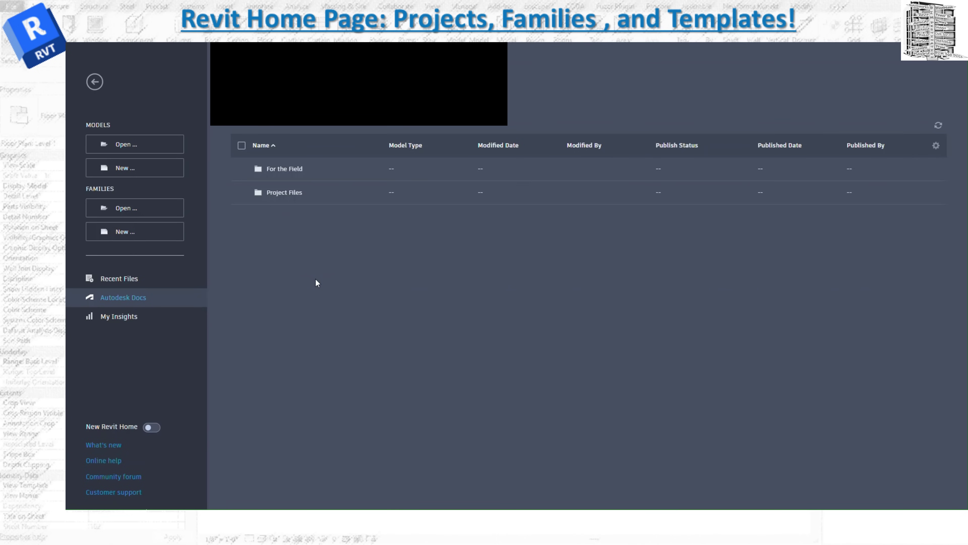
Return to the My Insights recommendations from the Home sidebar
click(143, 321)
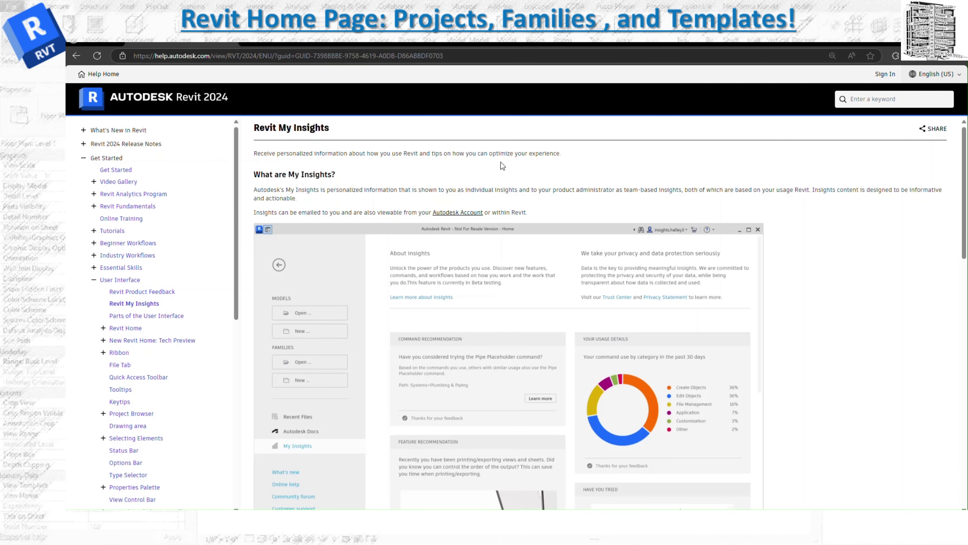
Scroll the Revit My Insights article and highlight that insights emails arrive once a month
scroll(418, 187, down, 2)
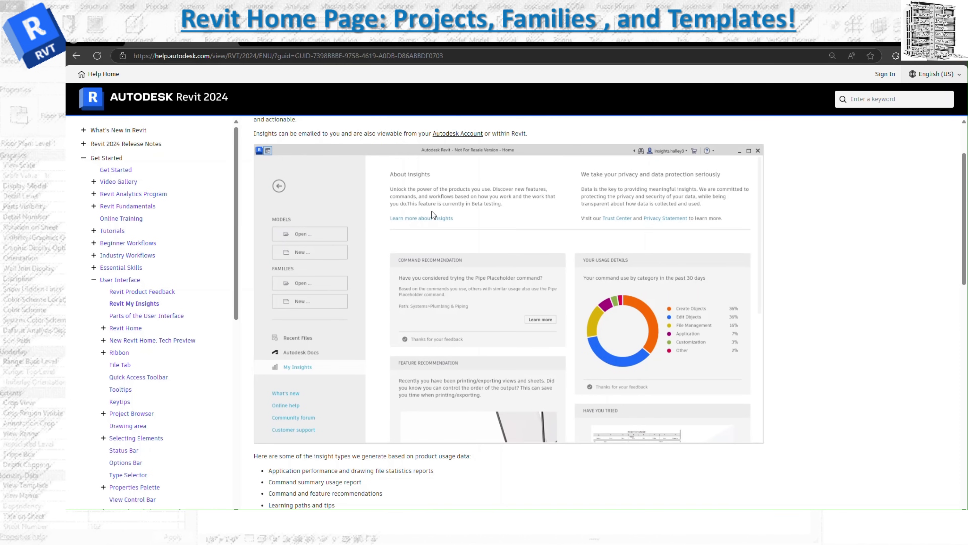
scroll(512, 256, down, 4)
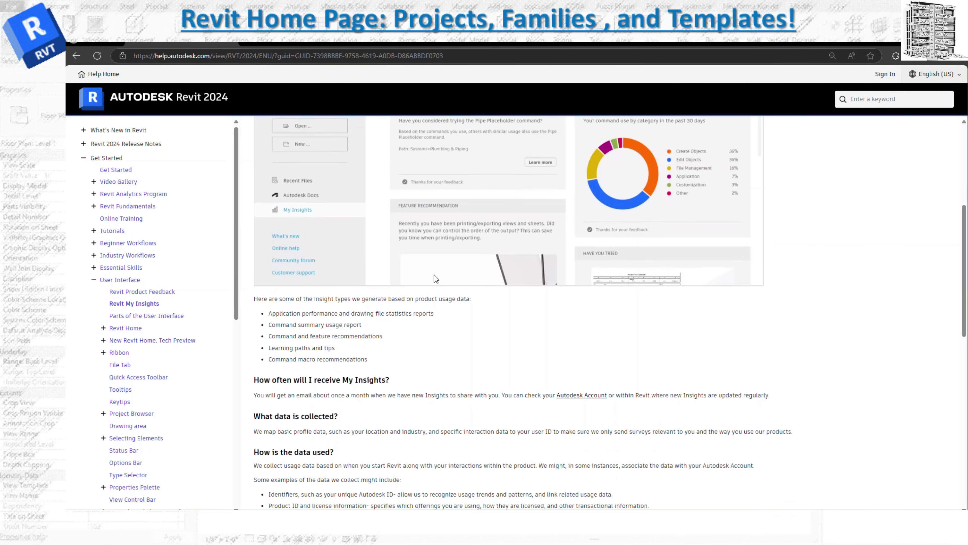
scroll(434, 275, down, 4)
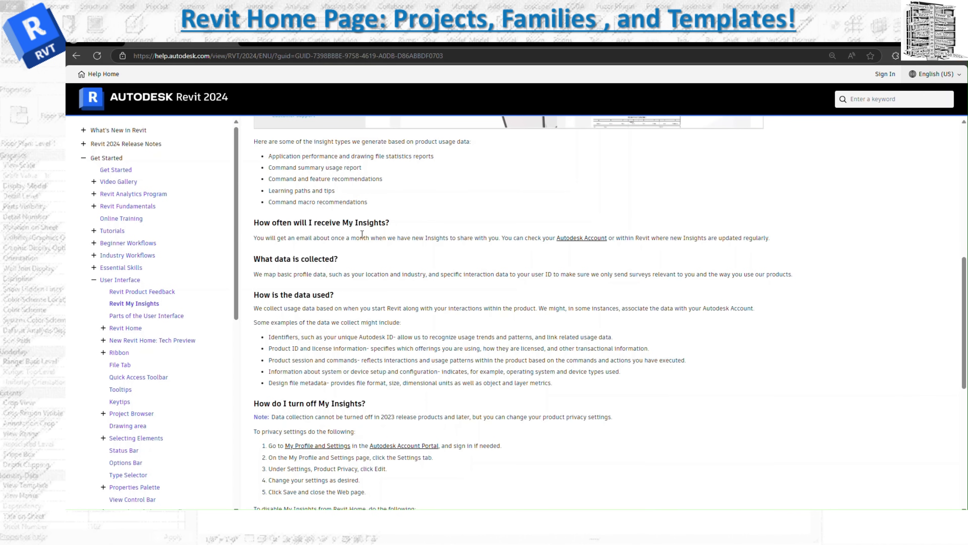
drag(331, 239, 369, 240)
Scroll further to the Data note, highlight it, then clear the selection
scroll(372, 308, down, 1)
scroll(372, 308, down, 4)
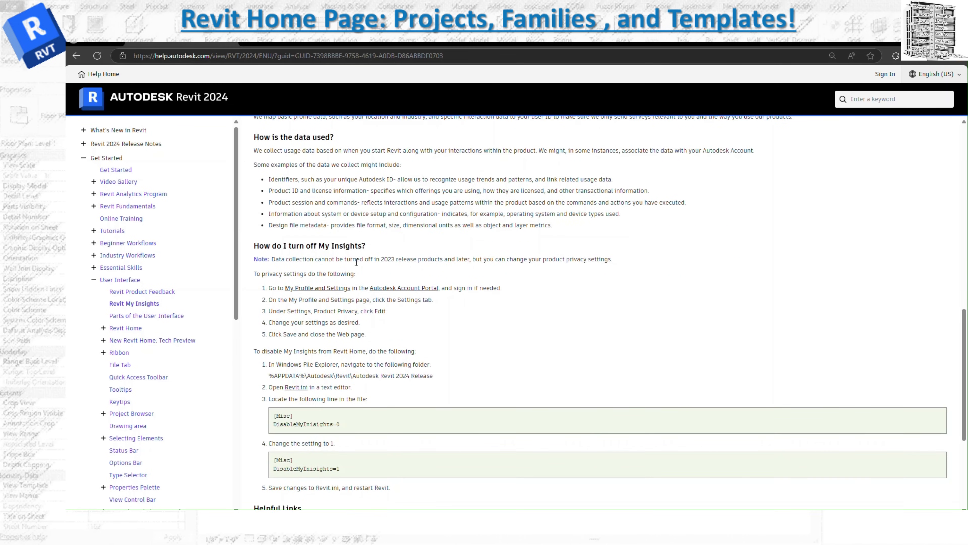
scroll(311, 273, down, 2)
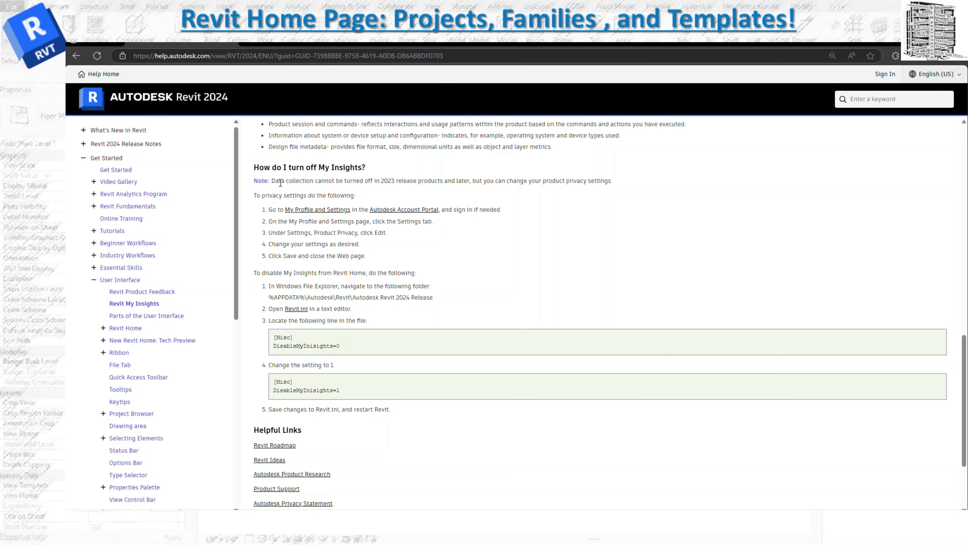
drag(271, 181, 433, 182)
click(514, 263)
Highlight the 'To disable My Insights…' instructions, then switch back to Revit's My Insights page
drag(262, 273, 422, 275)
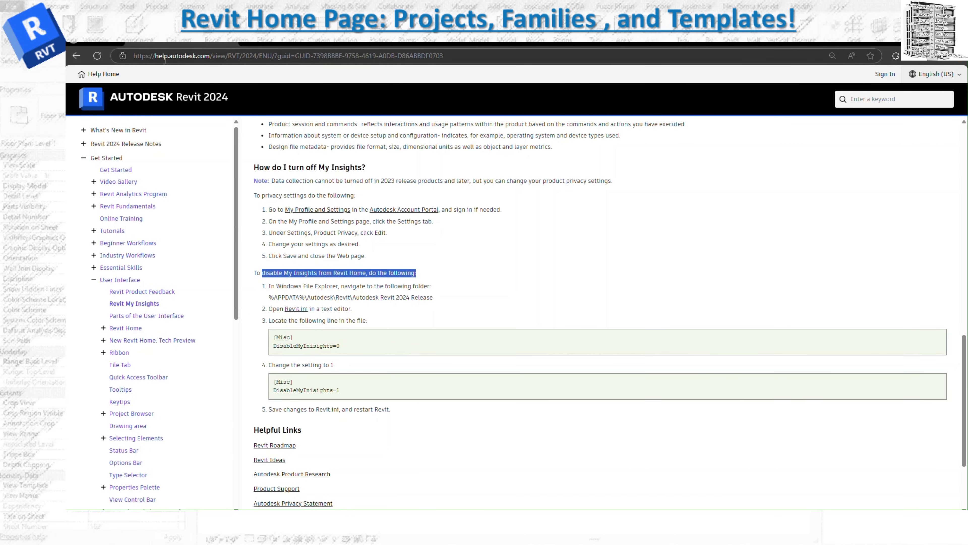
scroll(416, 300, up, 15)
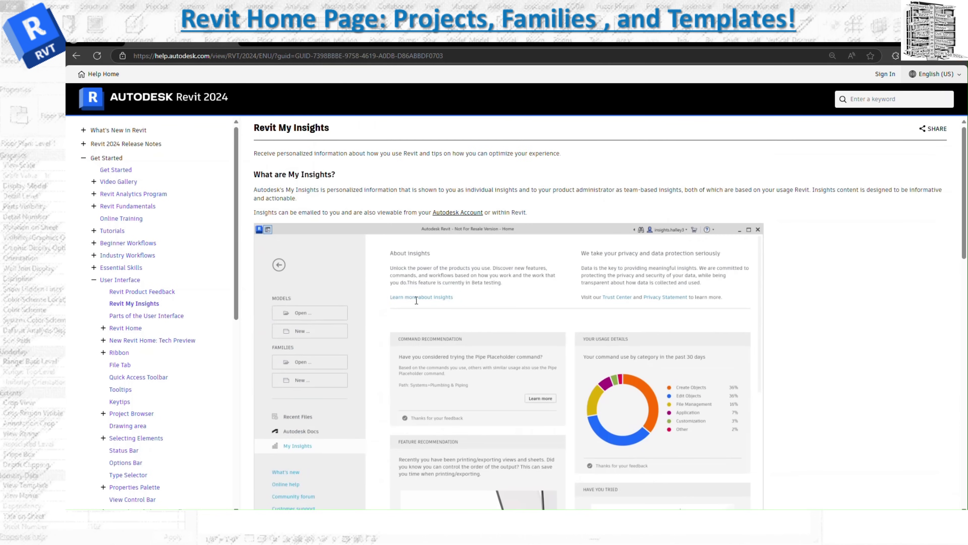
scroll(415, 300, down, 2)
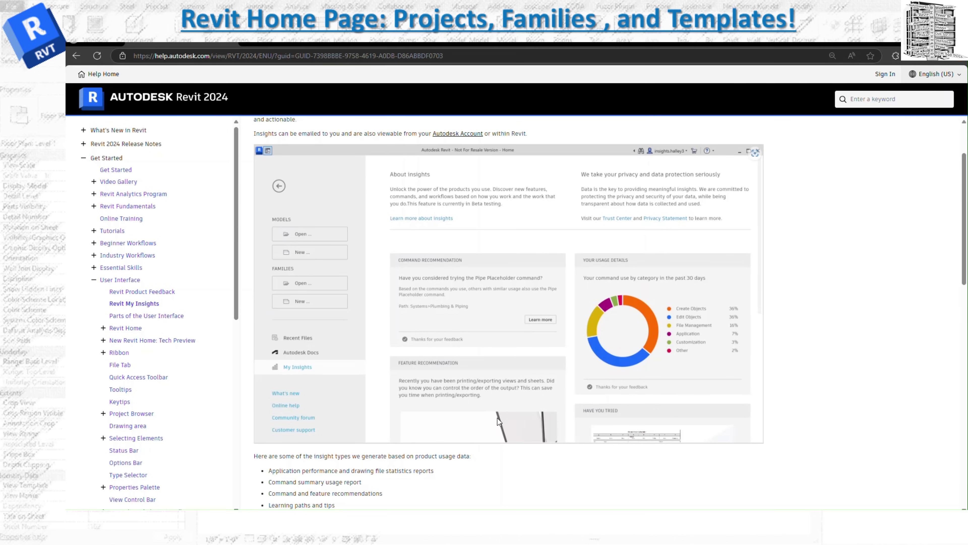
mouse_move(704, 538)
click(704, 483)
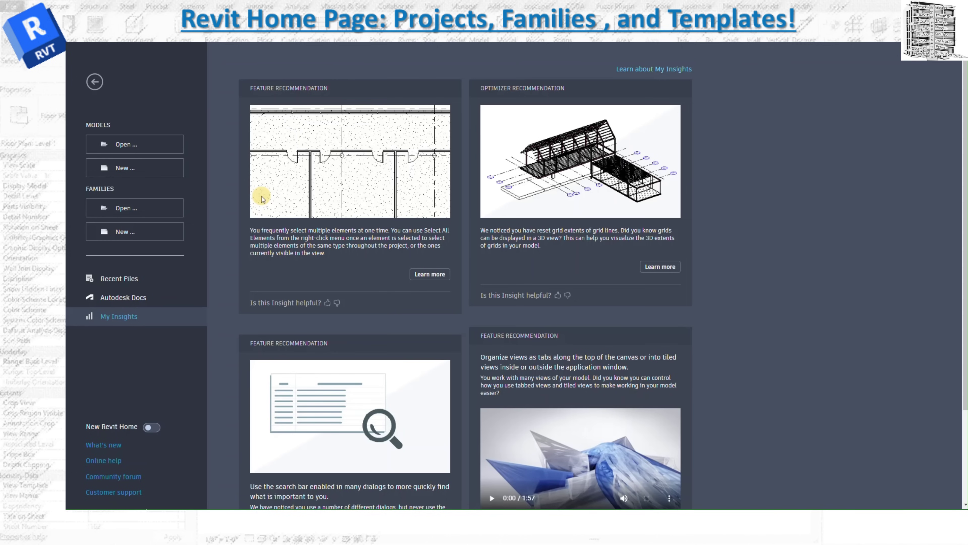